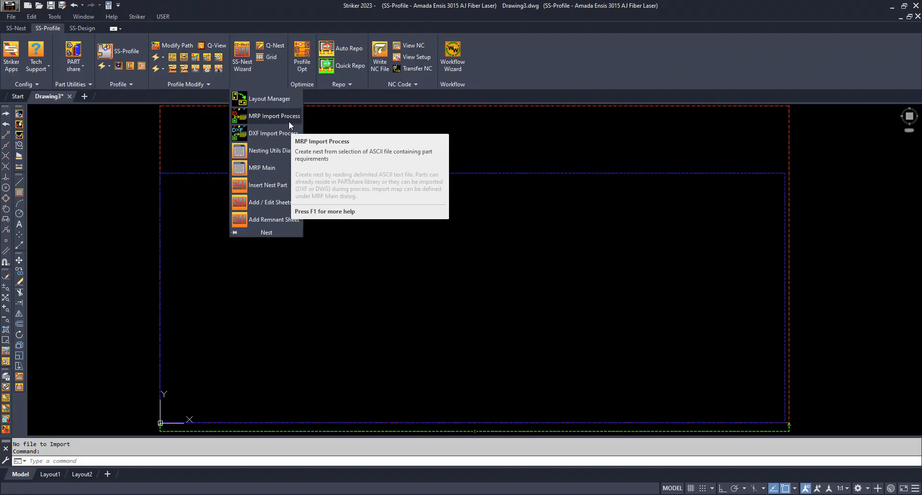
Step: Run the MRP Import Process with the schedule file 2022-10-20 Sample Laser Nest.csv to create its nest
{"action": "left_click", "coordinate": [289, 121]}
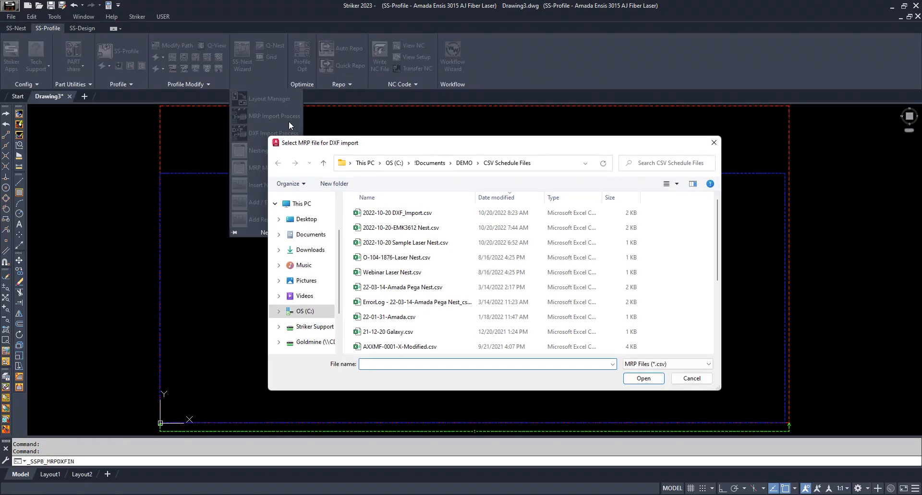
{"action": "left_click", "coordinate": [423, 242]}
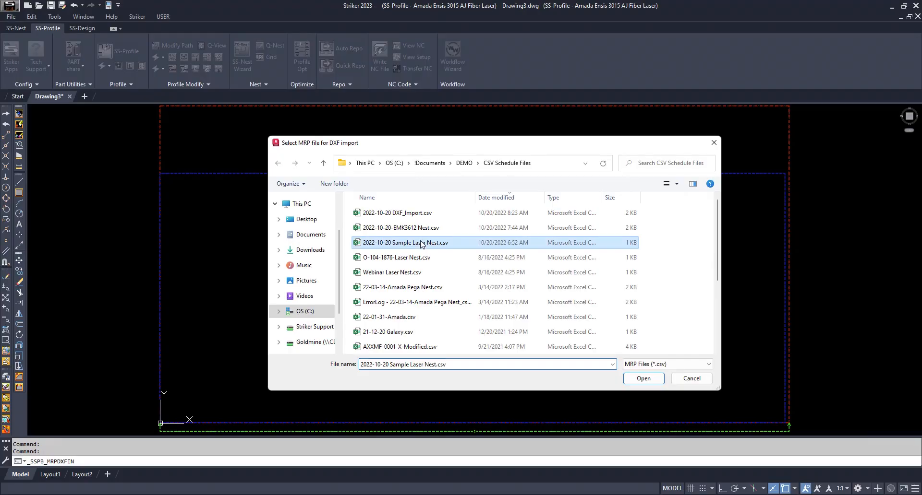
{"action": "left_click", "coordinate": [644, 379]}
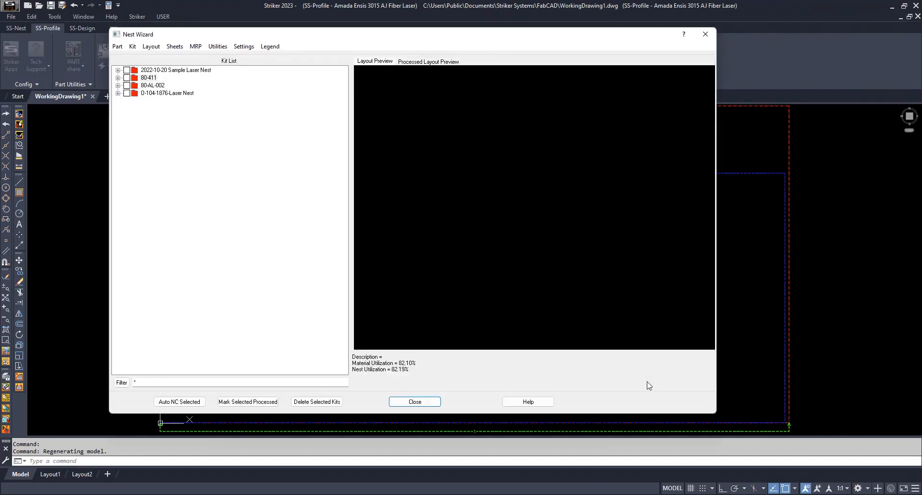
Step: Expand the 2022-10-20 Sample Laser Nest kit down to its layouts and preview Layout1-1 through Layout4-1
{"action": "left_click", "coordinate": [118, 70]}
{"action": "left_click", "coordinate": [127, 78]}
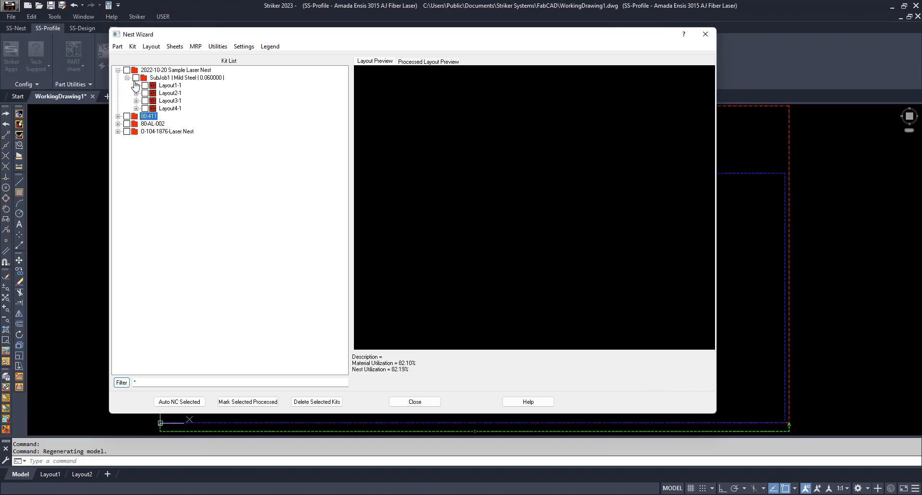
{"action": "left_click", "coordinate": [170, 86]}
{"action": "left_click", "coordinate": [171, 93]}
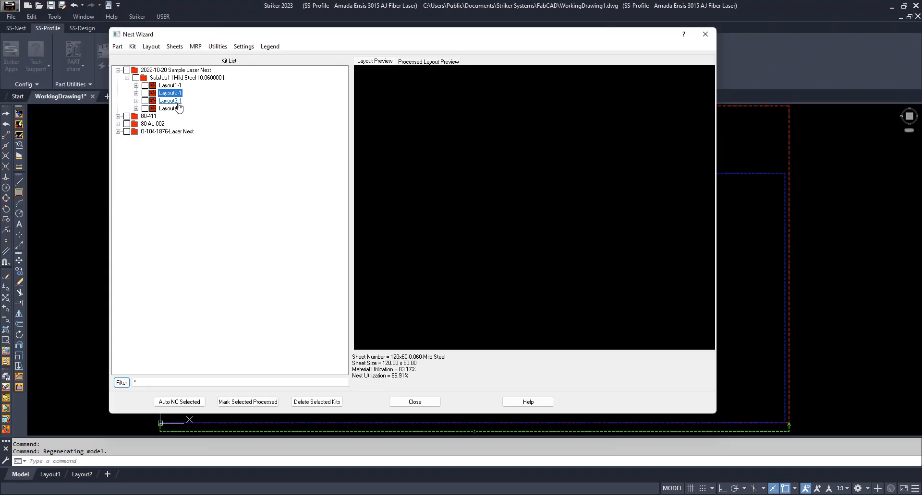
{"action": "left_click", "coordinate": [174, 102]}
{"action": "left_click", "coordinate": [178, 109]}
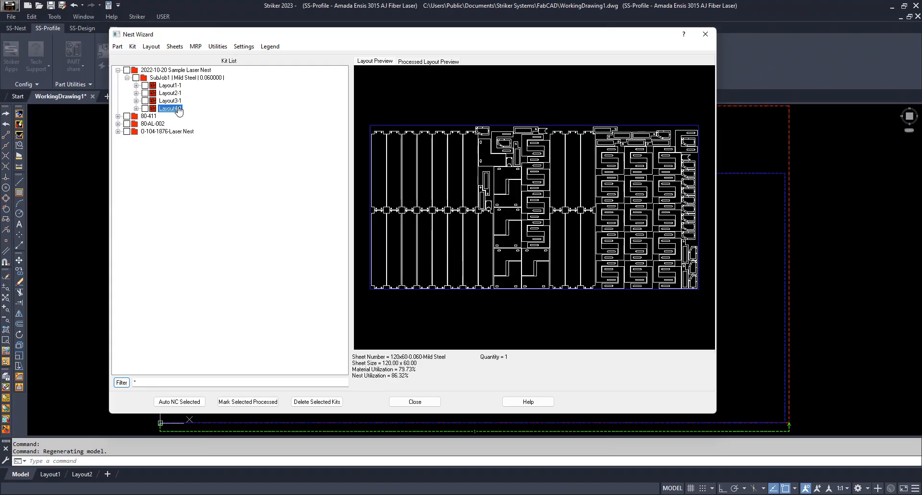
Step: Generate NC code automatically for Layout1-1 only of the 2022-10-20 Sample Laser Nest kit
{"action": "left_click", "coordinate": [172, 86]}
{"action": "left_click", "coordinate": [145, 85]}
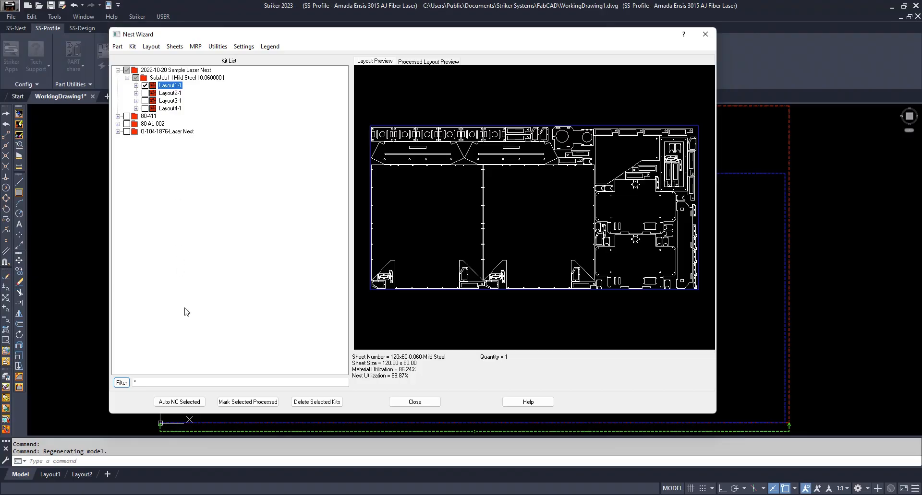
{"action": "left_click", "coordinate": [180, 402]}
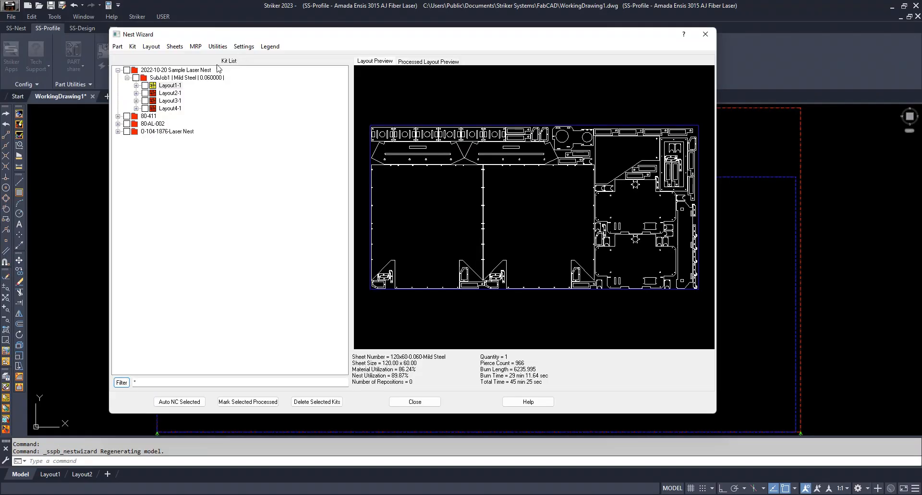
Step: View the NC code generated for Layout1-1, read through it, and close both the code file and the Nest Wizard
{"action": "right_click", "coordinate": [171, 86]}
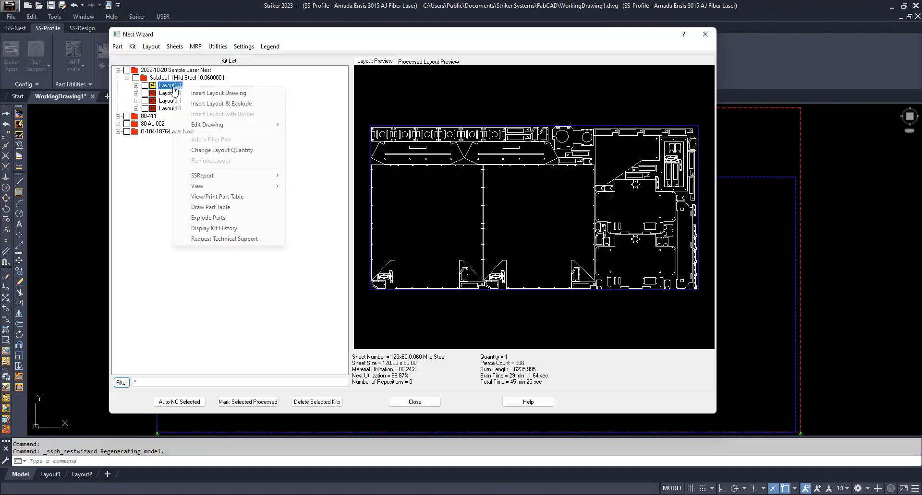
{"action": "mouse_move", "coordinate": [240, 186]}
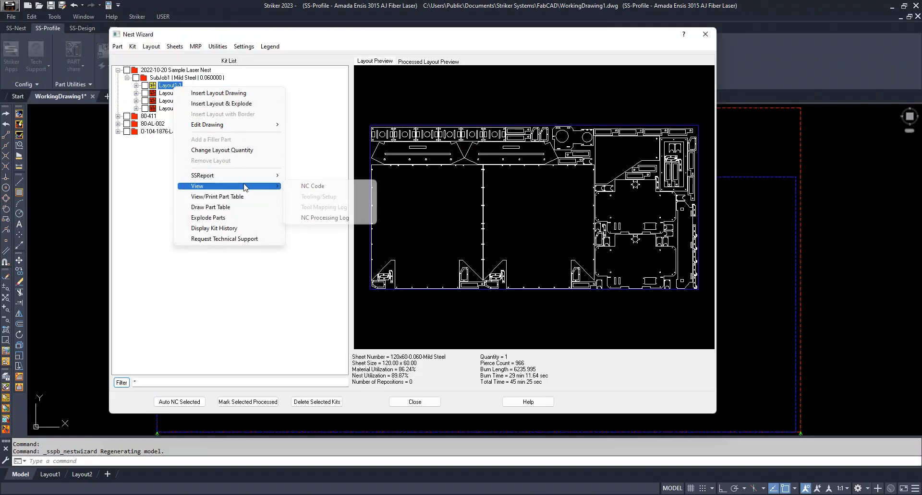
{"action": "left_click", "coordinate": [294, 186]}
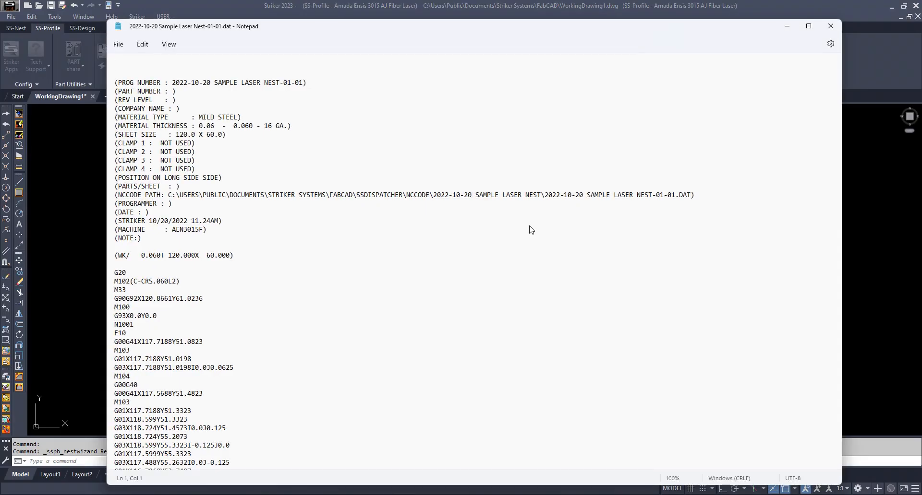
{"action": "scroll", "coordinate": [531, 229], "scroll_direction": "down", "scroll_amount": 4}
{"action": "scroll", "coordinate": [550, 243], "scroll_direction": "down", "scroll_amount": 11}
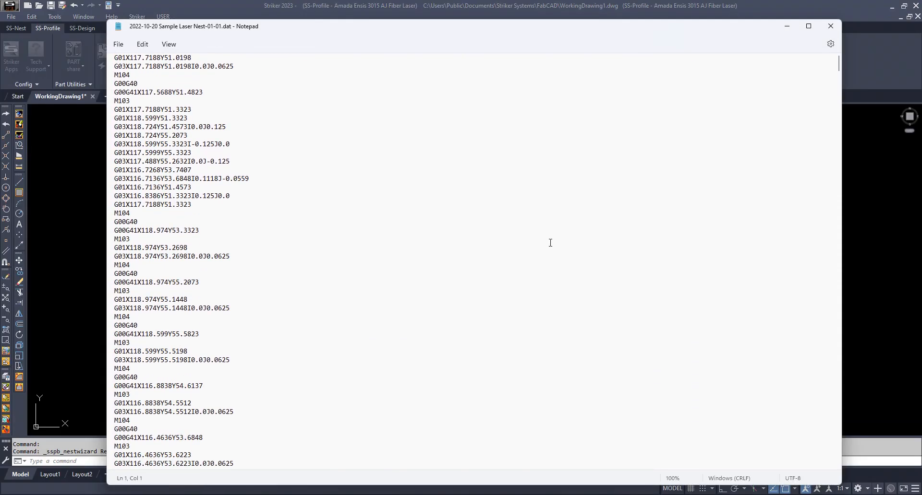
{"action": "left_click", "coordinate": [832, 27]}
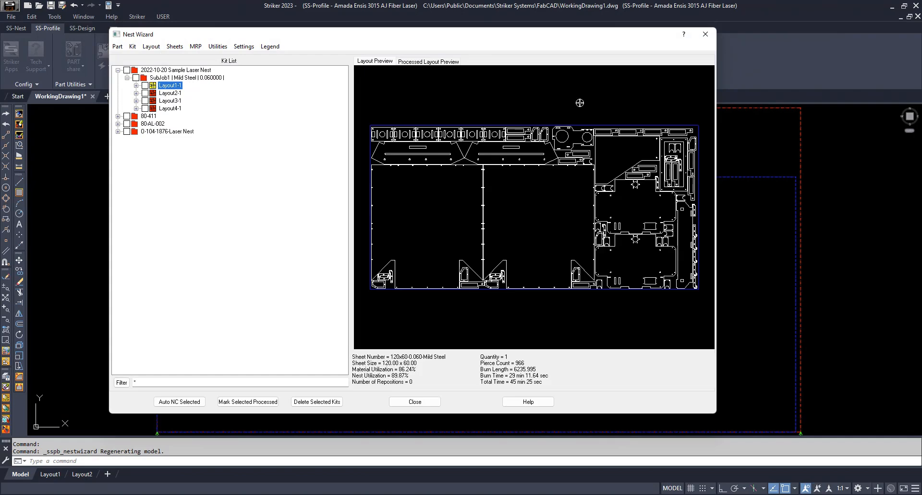
{"action": "left_click", "coordinate": [415, 402]}
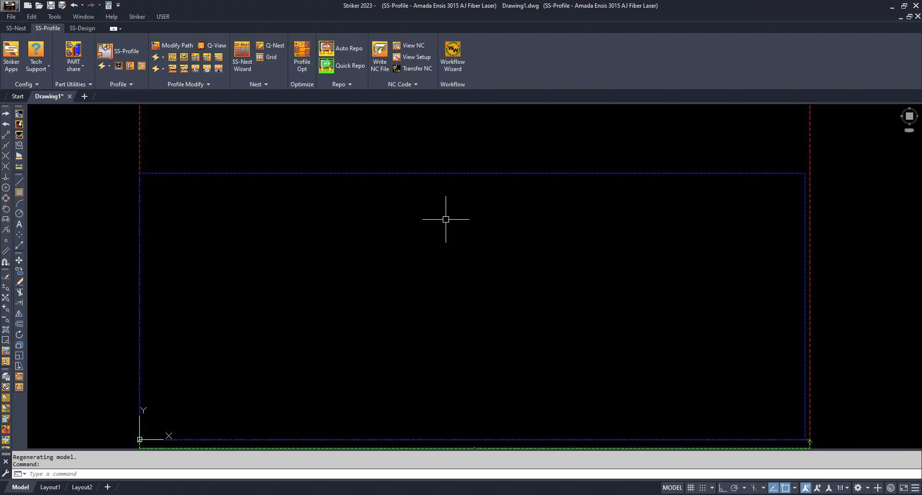
Step: Create a new kit numbered Sample Laser Nest 2 with quantity 1 in the Nest Wizard
{"action": "left_click", "coordinate": [238, 50]}
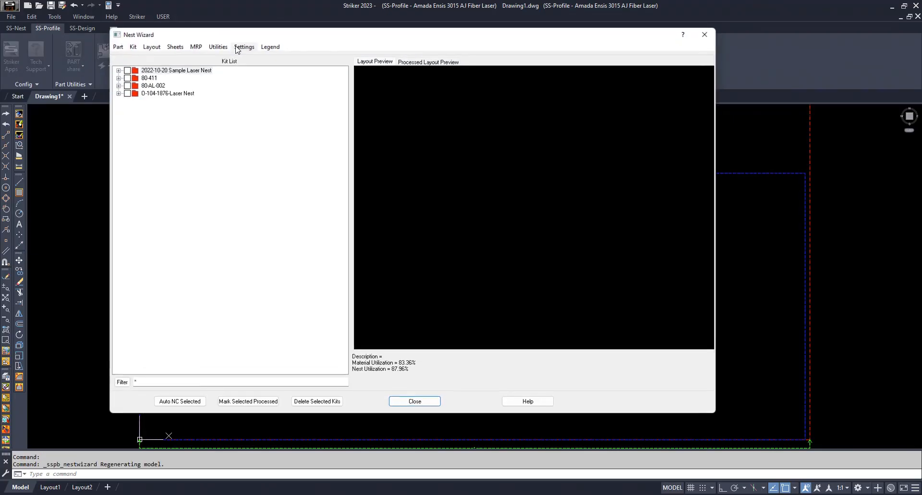
{"action": "right_click", "coordinate": [196, 174]}
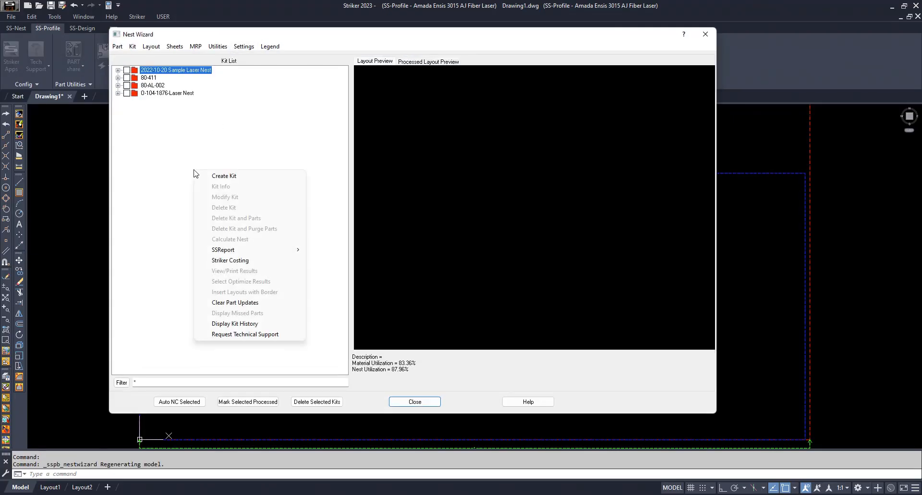
{"action": "left_click", "coordinate": [229, 178]}
{"action": "type", "text": "Sa"}
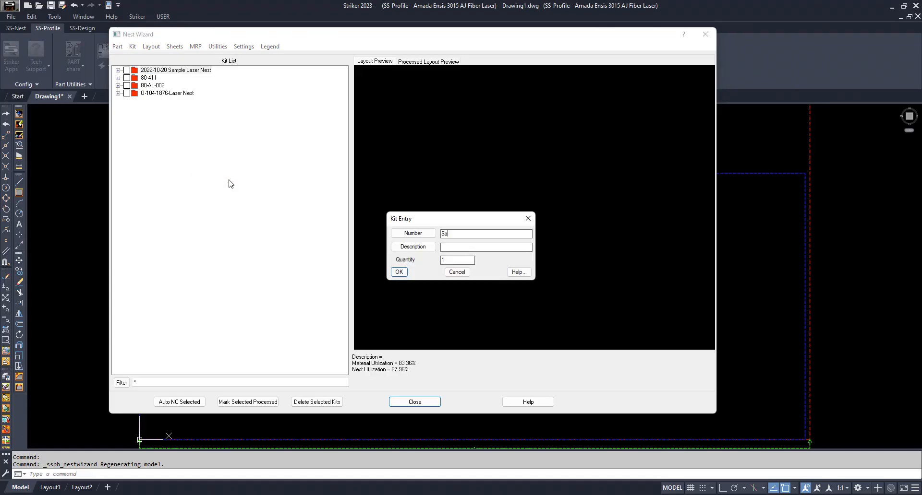
{"action": "type", "text": "mple Laser Nett 2"}
{"action": "key", "text": "Return"}
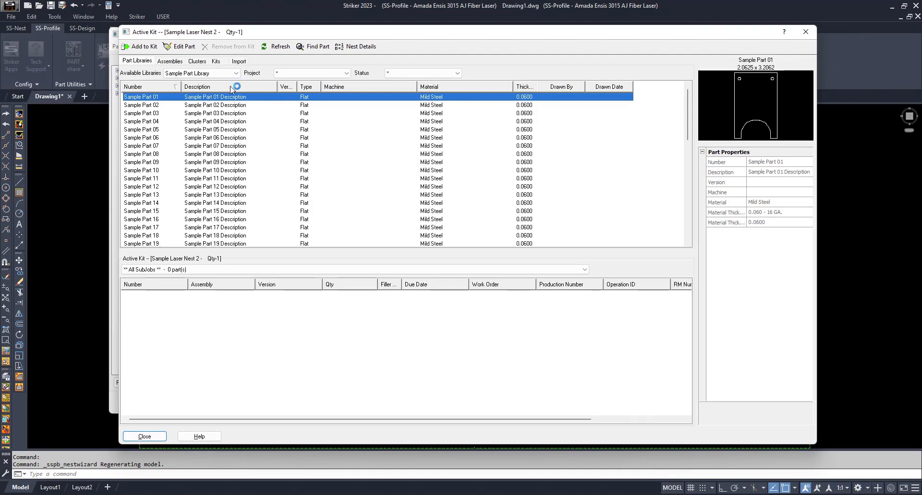
Step: Import the MRP file 2022-10-20 Sample Laser Nest.csv into the kit's import list, after checking its rows in Excel with widened columns
{"action": "left_click", "coordinate": [239, 61]}
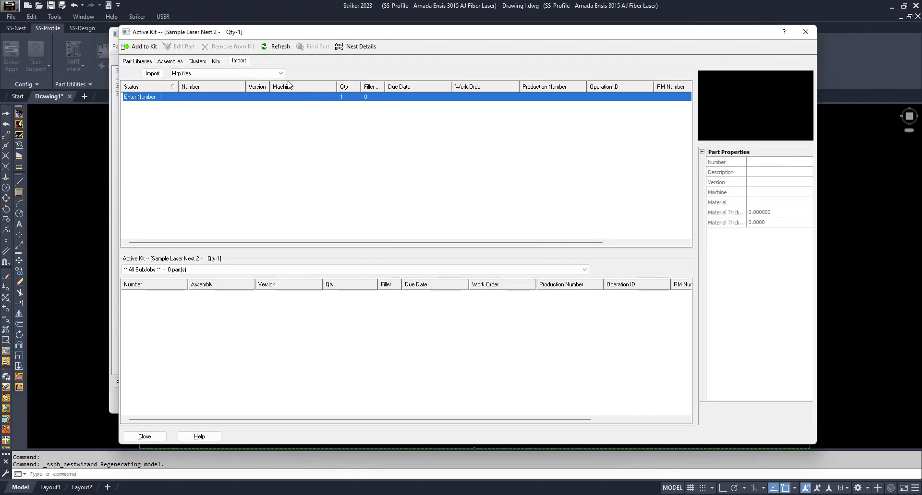
{"action": "left_click", "coordinate": [154, 75]}
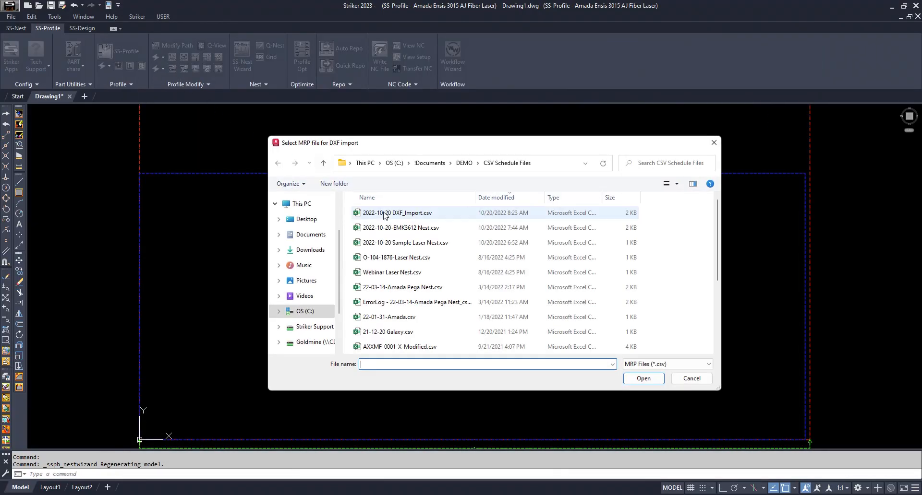
{"action": "left_click", "coordinate": [430, 246]}
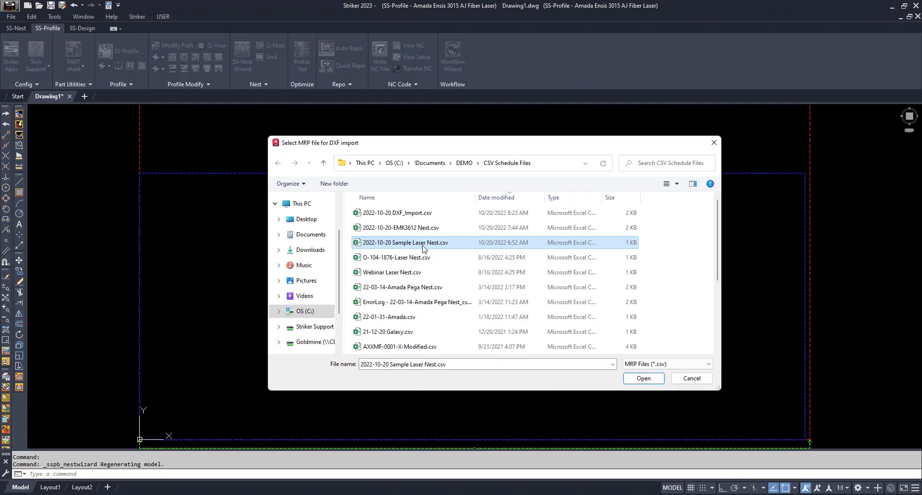
{"action": "right_click", "coordinate": [435, 256]}
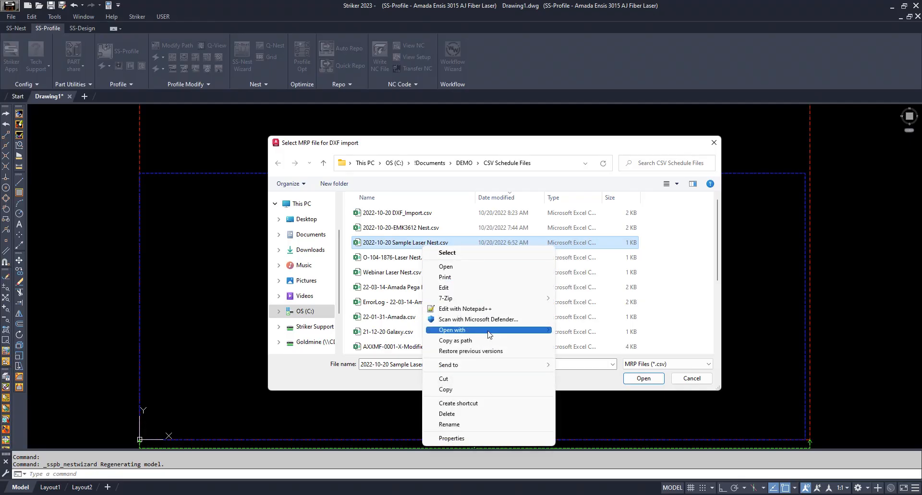
{"action": "mouse_move", "coordinate": [490, 332]}
{"action": "left_click", "coordinate": [582, 332]}
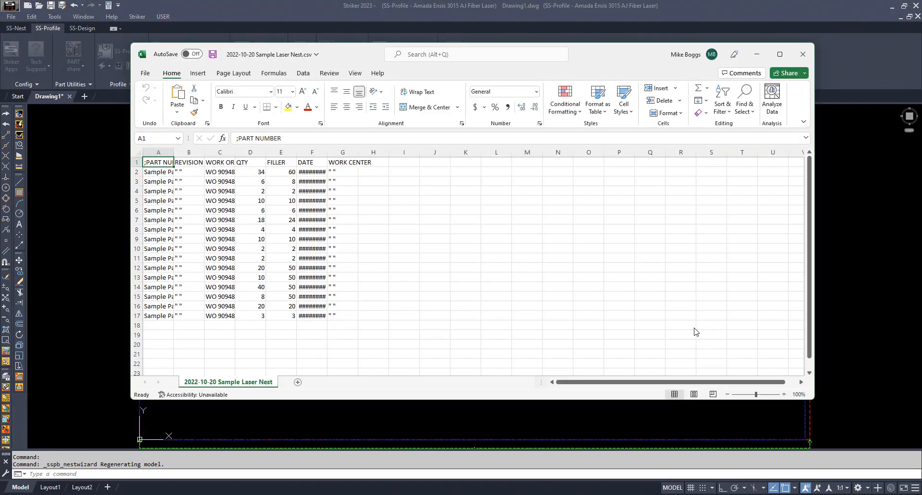
{"action": "left_click_drag", "start_coordinate": [327, 152], "coordinate": [356, 153]}
{"action": "left_click_drag", "start_coordinate": [235, 152], "coordinate": [275, 152]}
{"action": "left_click_drag", "start_coordinate": [173, 152], "coordinate": [202, 152]}
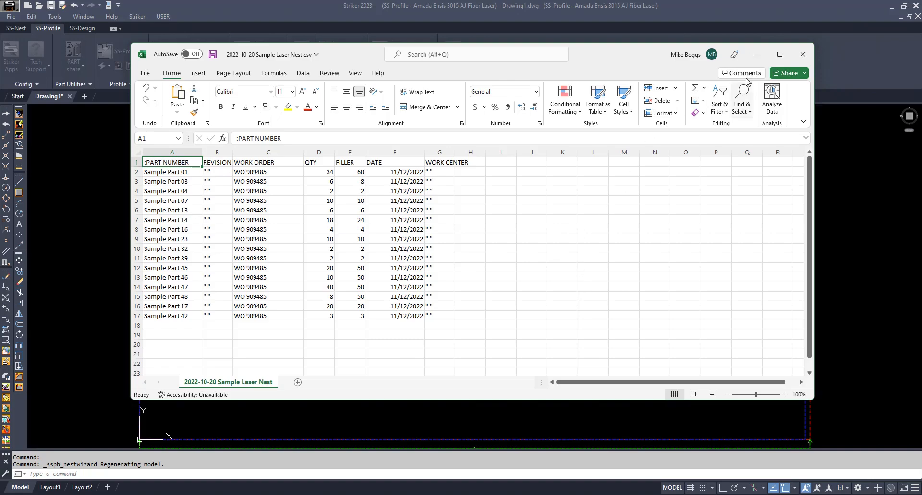
{"action": "left_click", "coordinate": [802, 54]}
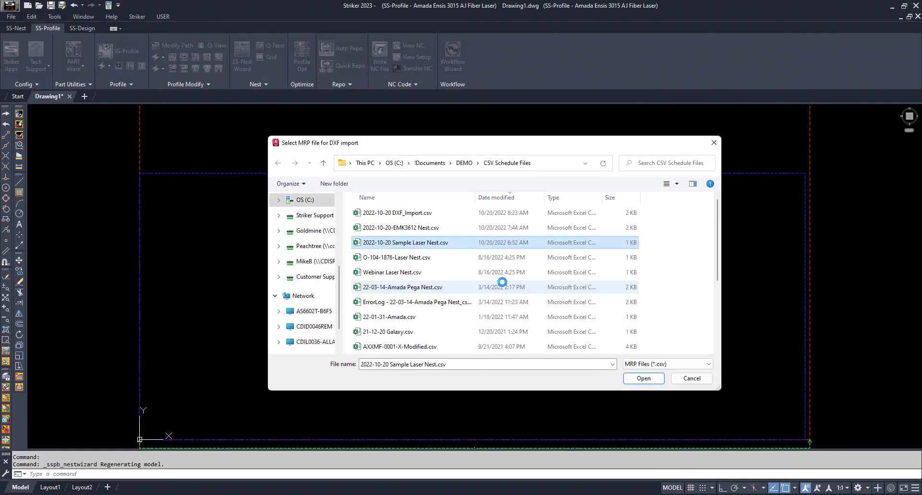
{"action": "left_click", "coordinate": [644, 379]}
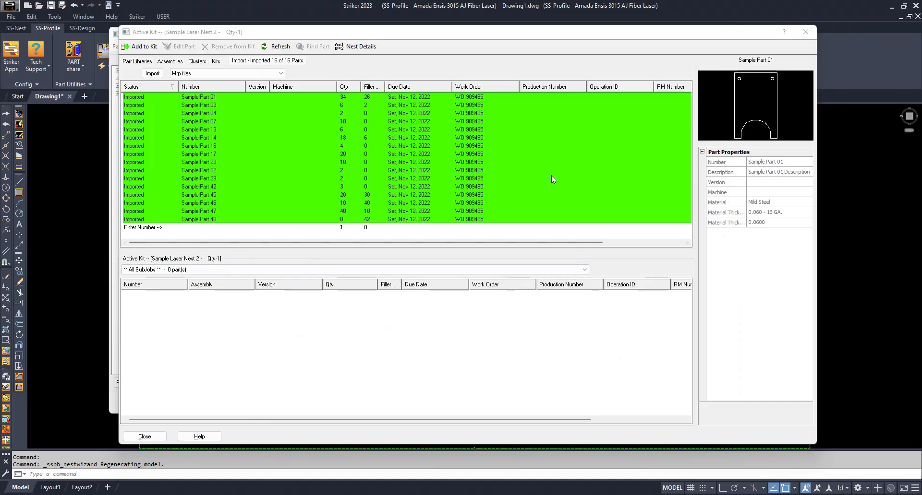
Step: Set imported Sample Part 04's quantity to 4 and its filler quantity to 6, and enter a different work order number
{"action": "double_click", "coordinate": [345, 113]}
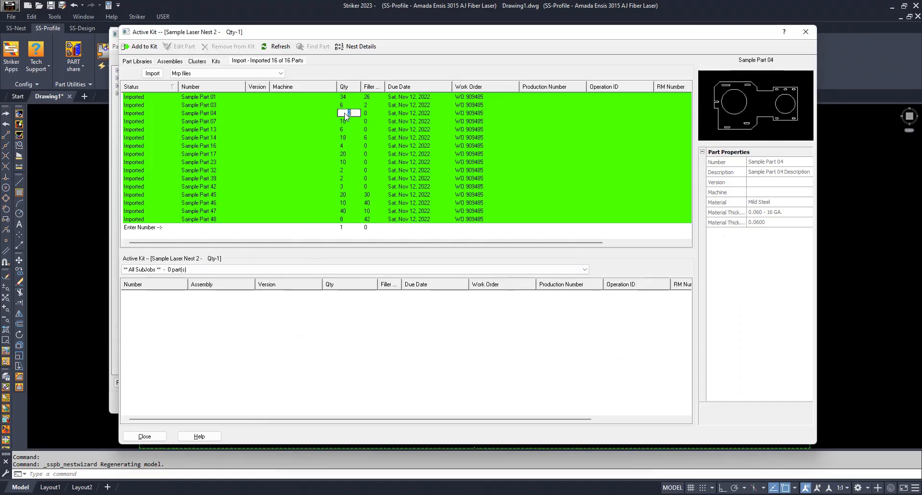
{"action": "type", "text": "4"}
{"action": "key", "text": "Tab"}
{"action": "type", "text": "6"}
{"action": "double_click", "coordinate": [478, 113]}
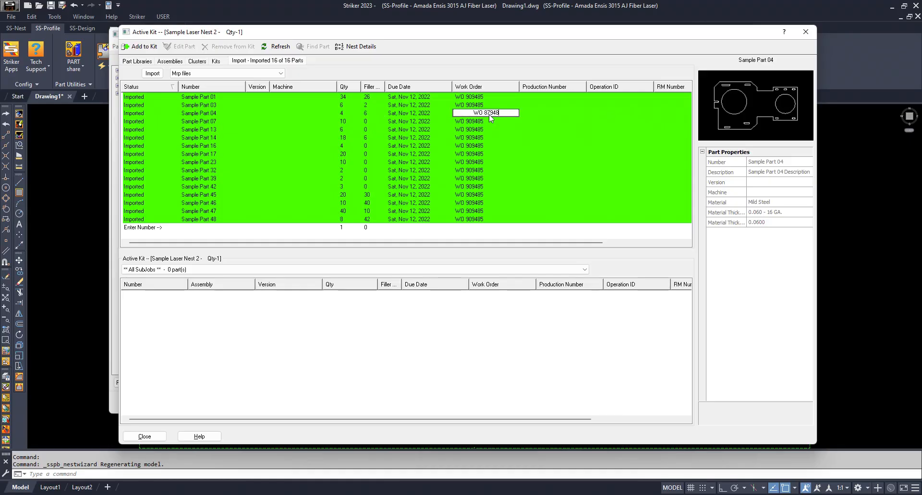
{"action": "key", "text": "Escape"}
Step: Add the imported parts to the kit and recalculate it, accepting the nesting options as set
{"action": "right_click", "coordinate": [137, 123]}
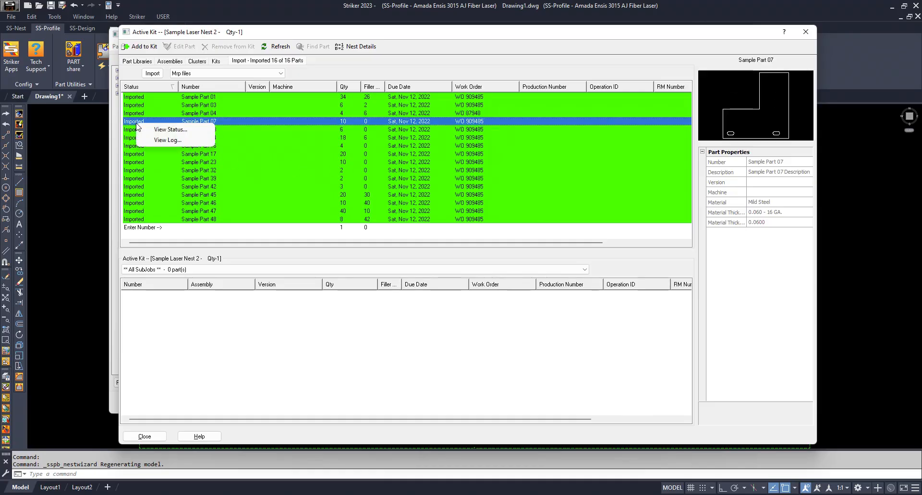
{"action": "left_click", "coordinate": [144, 48]}
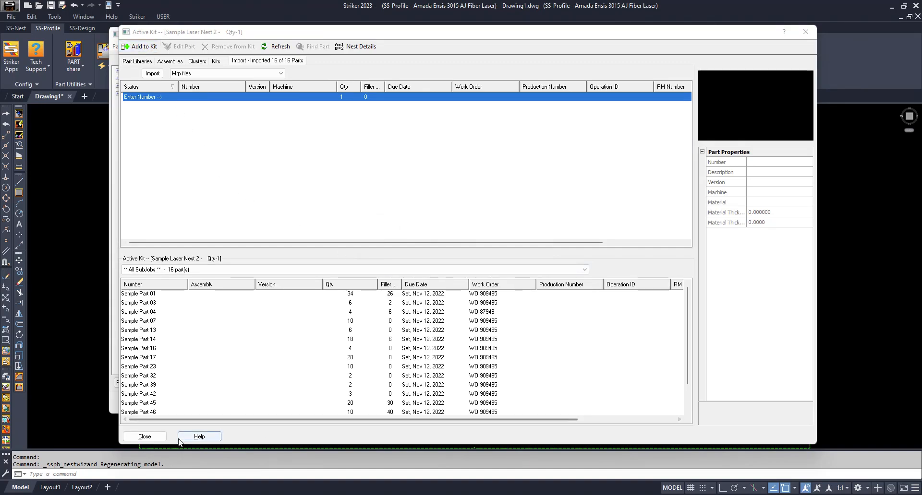
{"action": "left_click", "coordinate": [151, 437]}
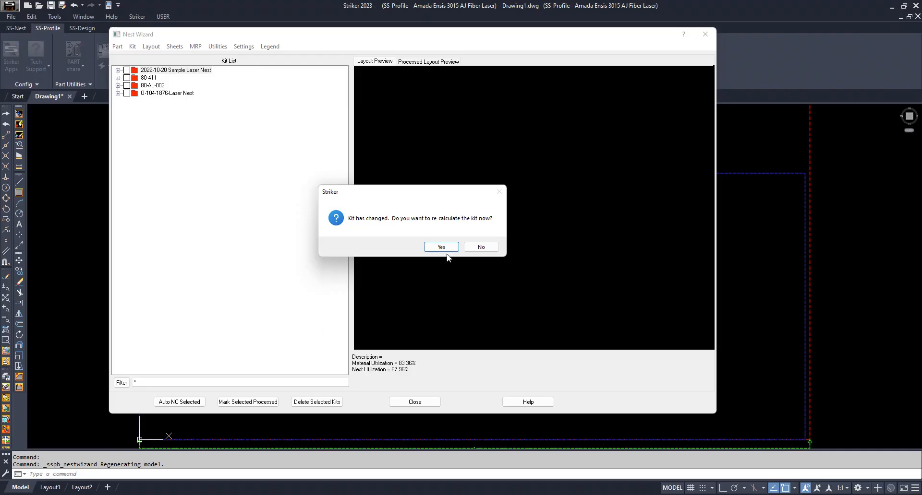
{"action": "left_click", "coordinate": [441, 247]}
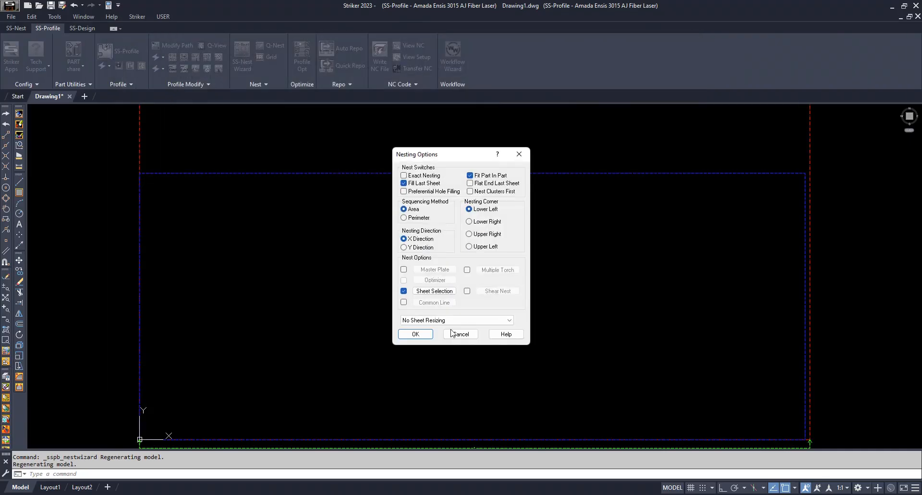
{"action": "key", "text": "Return"}
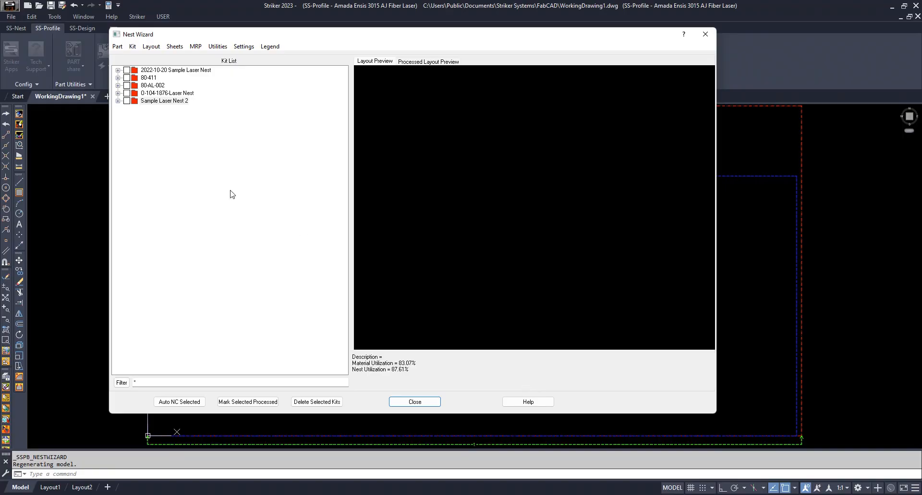
Step: Expand the Sample Laser Nest 2 kit and its Mild Steel subjob to preview Layout1-1
{"action": "left_click", "coordinate": [118, 101]}
{"action": "left_click", "coordinate": [127, 108]}
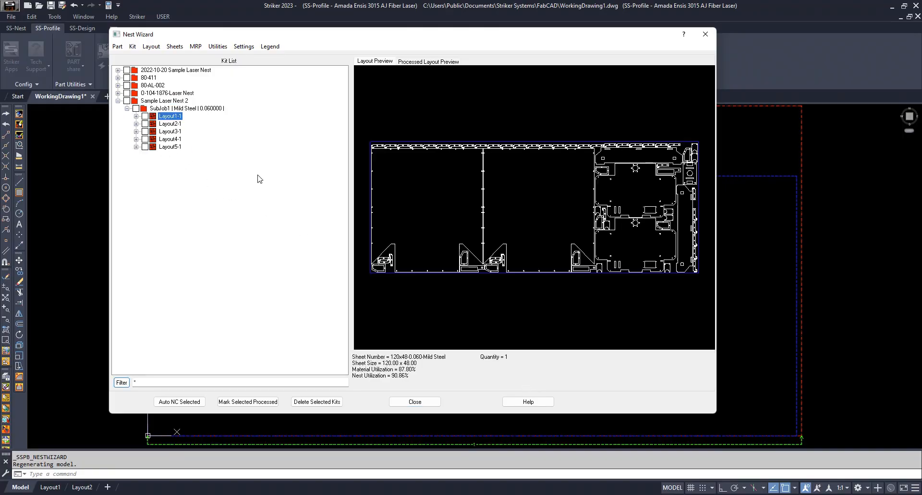
Step: Review the MRP import setup's input field order and date format without changes, and leave the nest wizard
{"action": "left_click", "coordinate": [196, 46]}
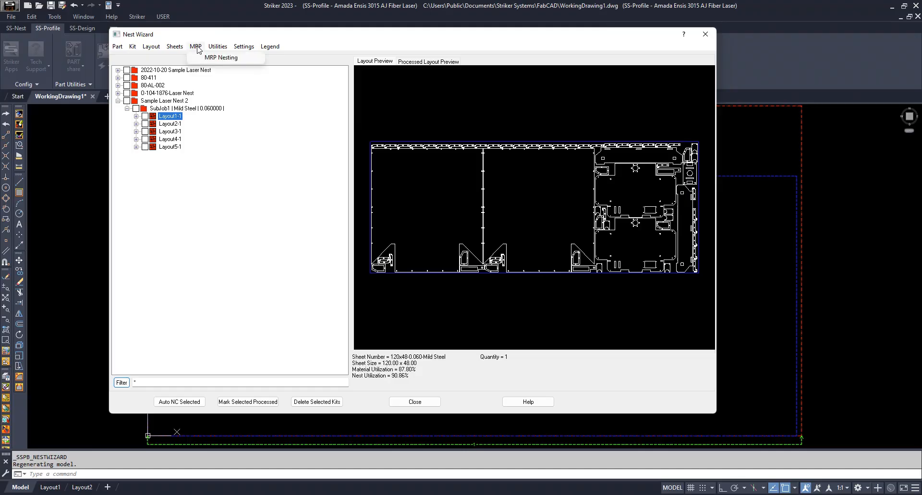
{"action": "left_click", "coordinate": [212, 58]}
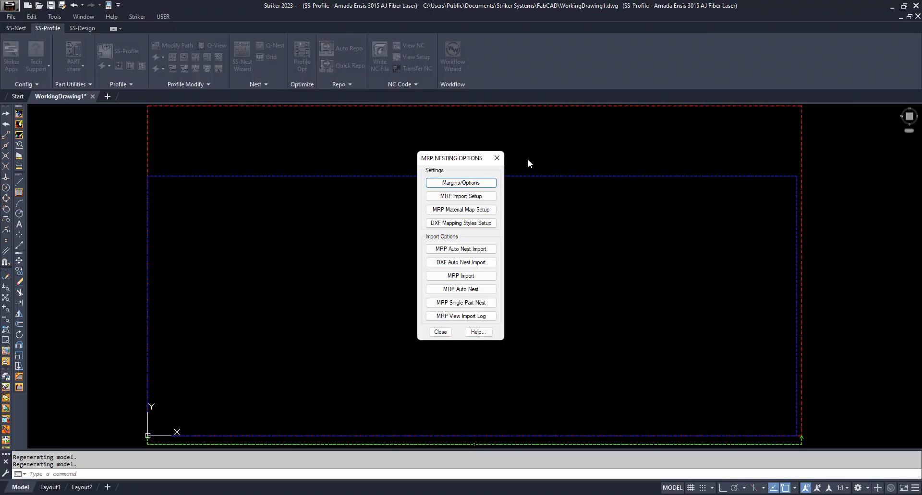
{"action": "left_click", "coordinate": [493, 200]}
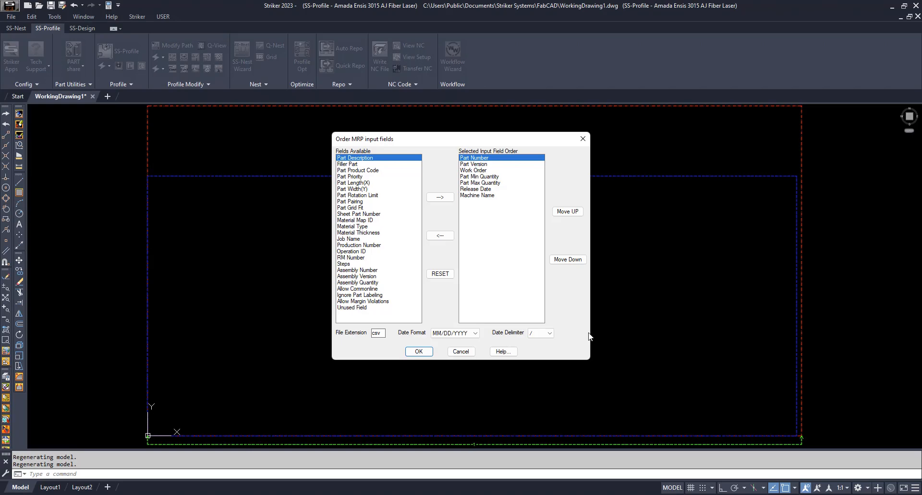
{"action": "left_click", "coordinate": [460, 352]}
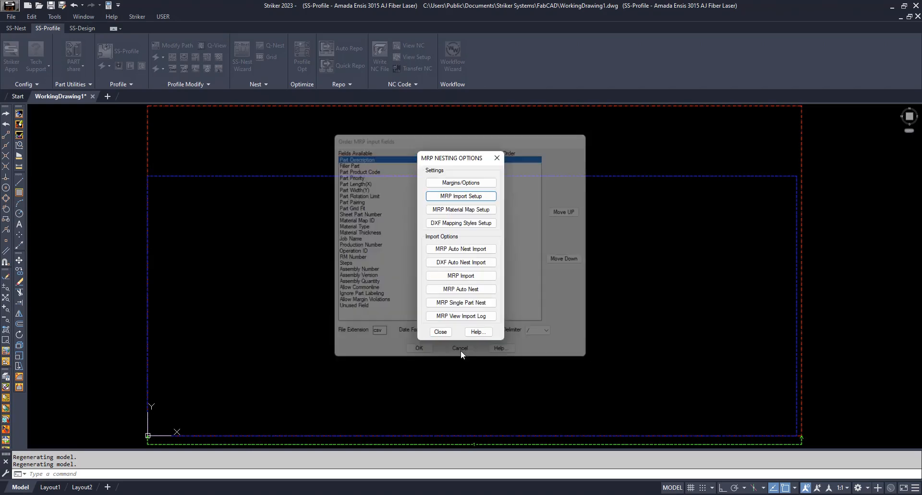
{"action": "left_click", "coordinate": [440, 332]}
{"action": "left_click", "coordinate": [411, 402]}
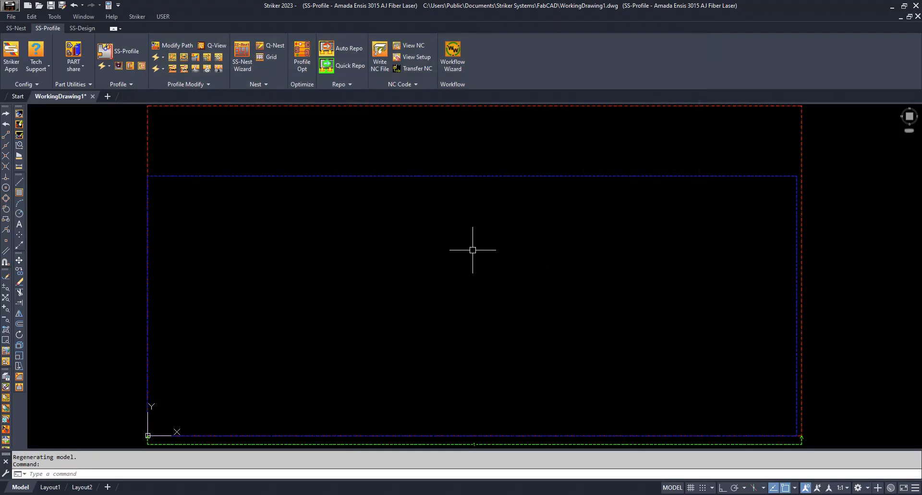
Step: Create a new drawing and load the SS-Punch application for the Amada EMK3612 M2
{"action": "left_click", "coordinate": [108, 96]}
{"action": "scroll", "coordinate": [386, 195], "scroll_direction": "down", "scroll_amount": 10}
{"action": "scroll", "coordinate": [386, 196], "scroll_direction": "up", "scroll_amount": 15}
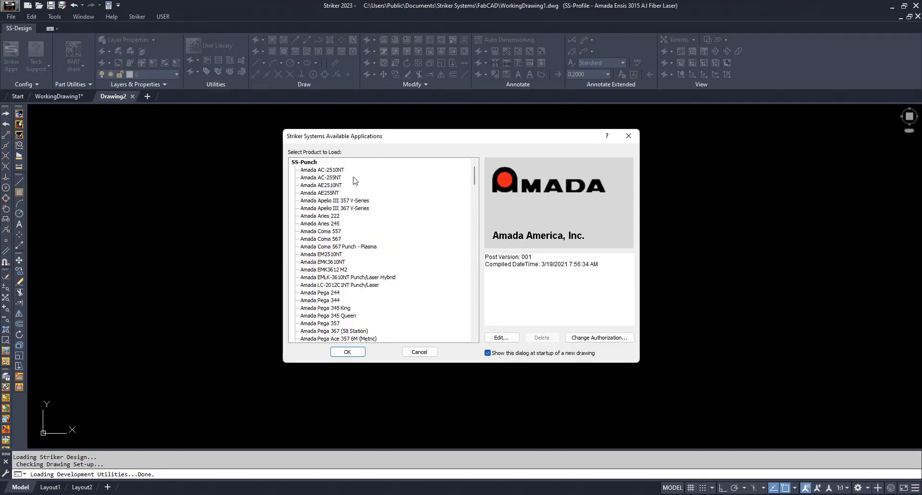
{"action": "left_click", "coordinate": [345, 271]}
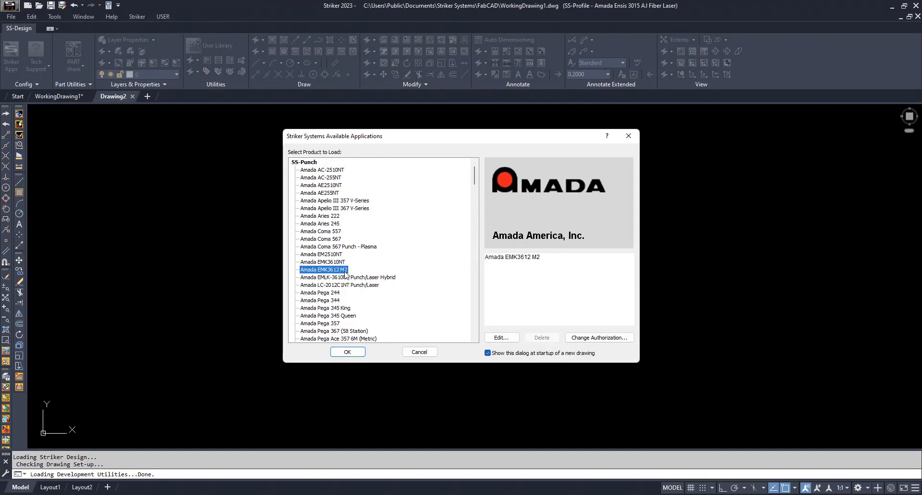
{"action": "left_click", "coordinate": [353, 355]}
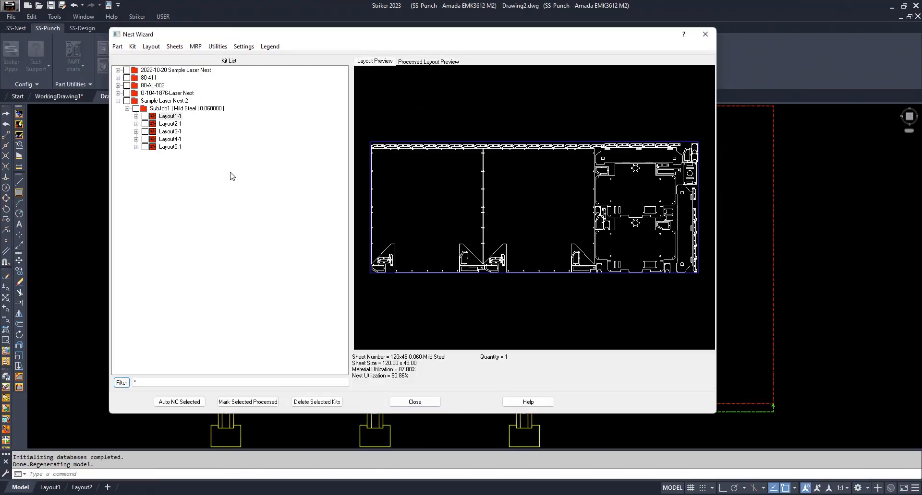
Step: Collapse the Sample Laser Nest 2 kit and create a new kit numbered Sample Punch Nest
{"action": "left_click", "coordinate": [119, 101]}
{"action": "right_click", "coordinate": [181, 148]}
{"action": "left_click", "coordinate": [181, 151]}
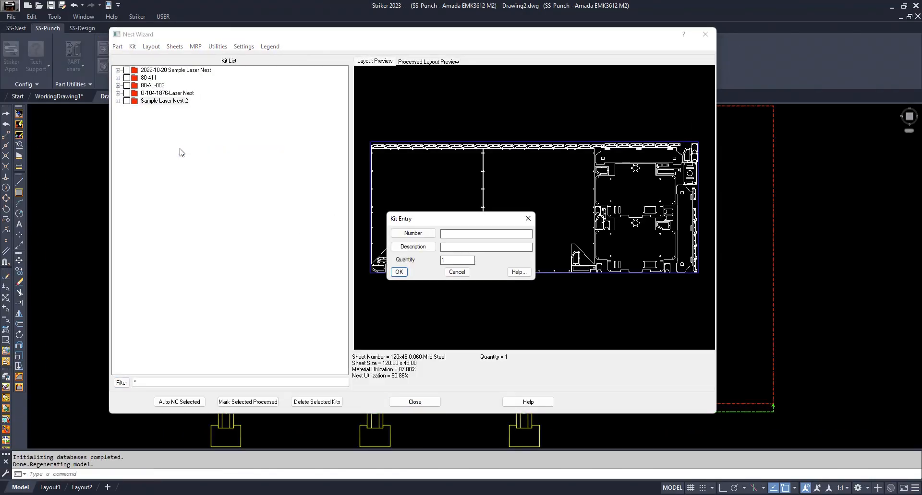
{"action": "type", "text": "Sample Punch Nest"}
{"action": "key", "text": "Return"}
Step: Import the MRP file 2022-10-20-EMK3612 Nest.csv into the kit, after checking its rows in Excel with widened columns
{"action": "left_click", "coordinate": [160, 80]}
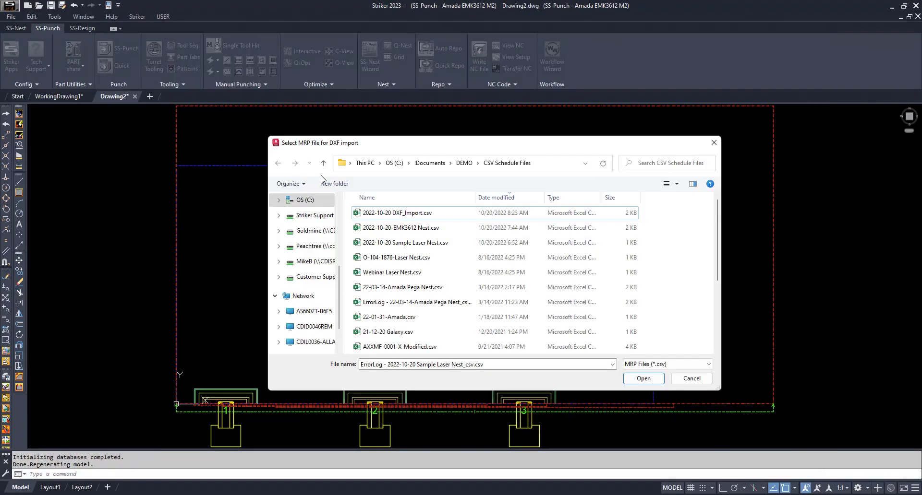
{"action": "left_click", "coordinate": [384, 227]}
{"action": "right_click", "coordinate": [401, 228]}
{"action": "mouse_move", "coordinate": [516, 313]}
{"action": "left_click", "coordinate": [555, 312]}
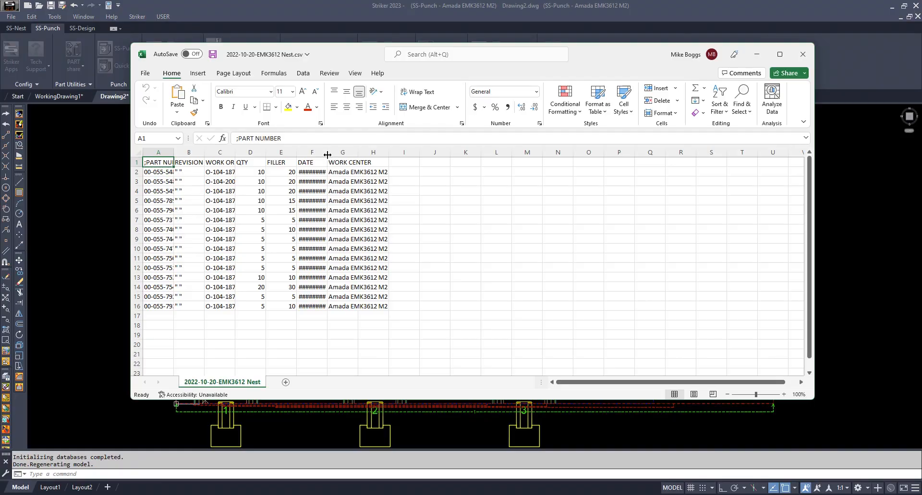
{"action": "double_click", "coordinate": [174, 152]}
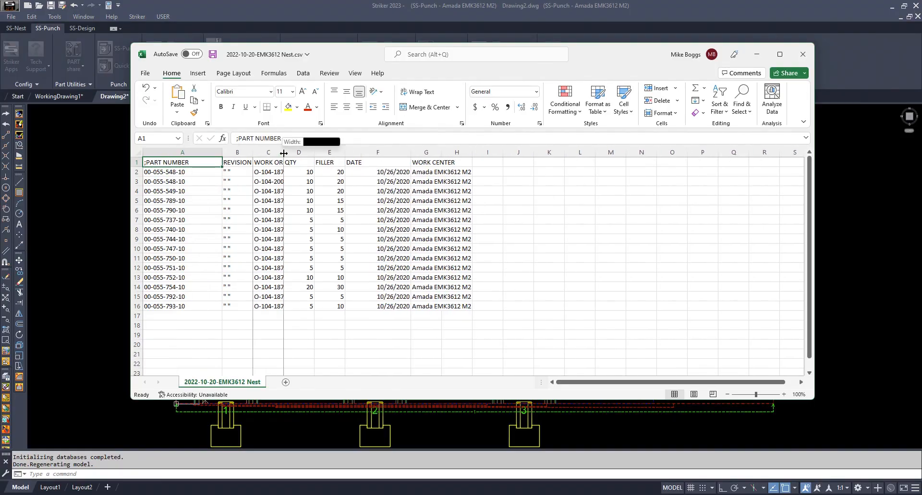
{"action": "double_click", "coordinate": [283, 152]}
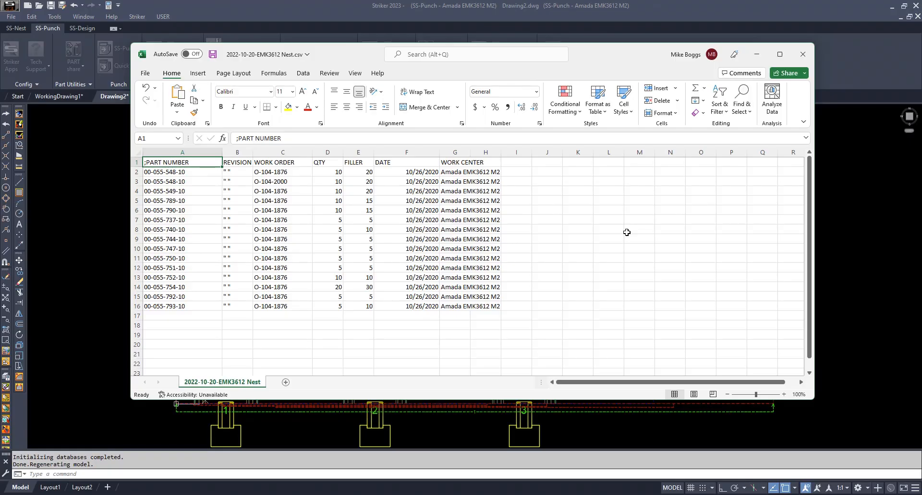
{"action": "left_click", "coordinate": [803, 54]}
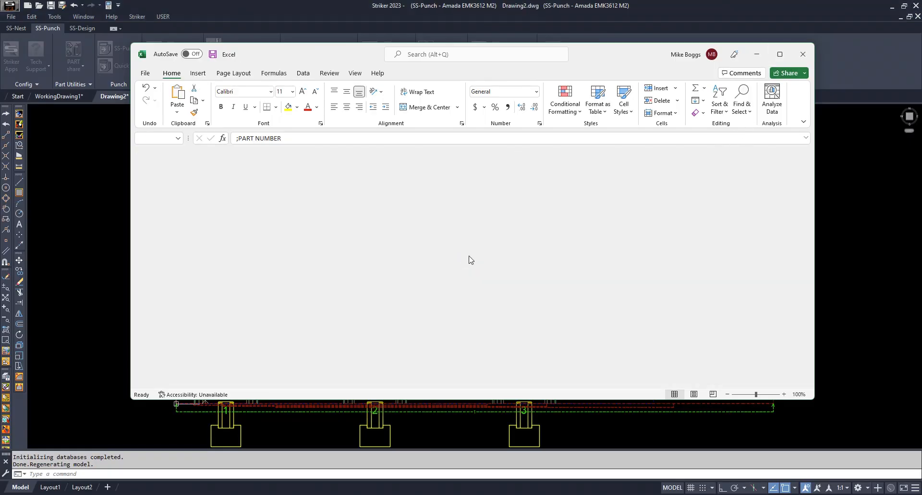
{"action": "left_click", "coordinate": [646, 378]}
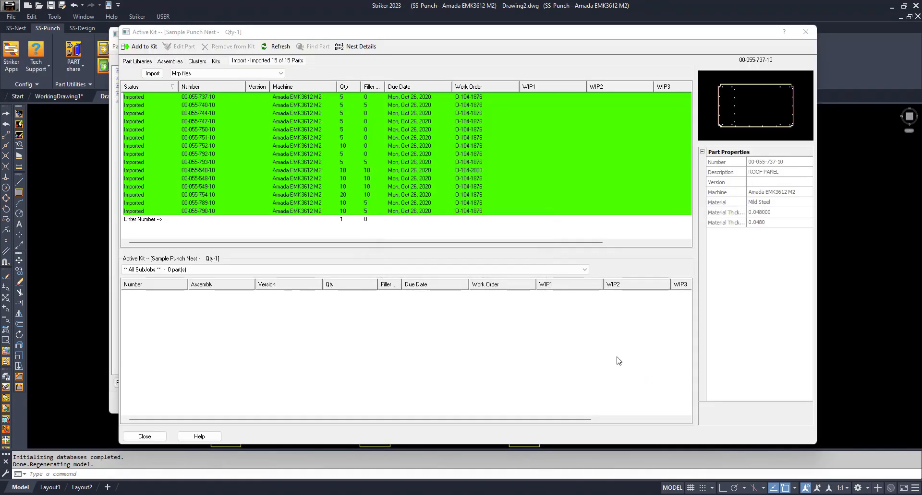
Step: Add the imported punch parts to Sample Punch Nest and calculate the kit with the nesting options as set
{"action": "left_click", "coordinate": [147, 47]}
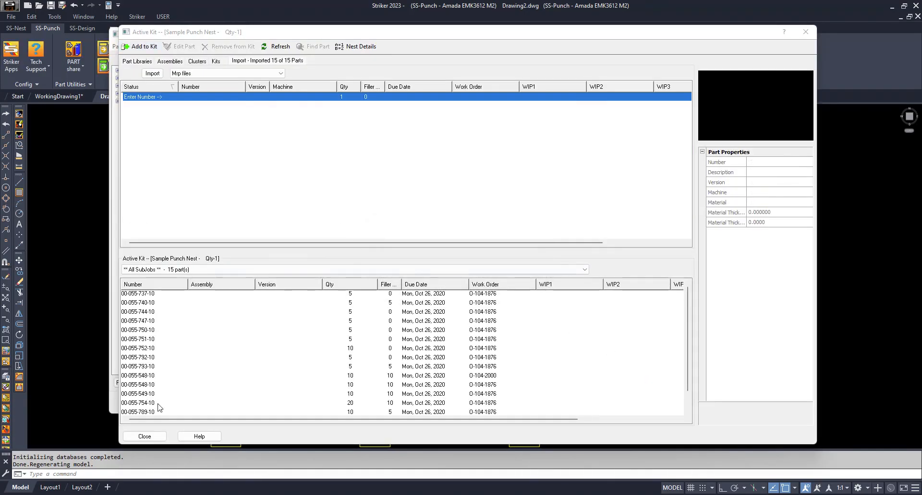
{"action": "left_click", "coordinate": [144, 436]}
{"action": "left_click", "coordinate": [439, 248]}
{"action": "key", "text": "Return"}
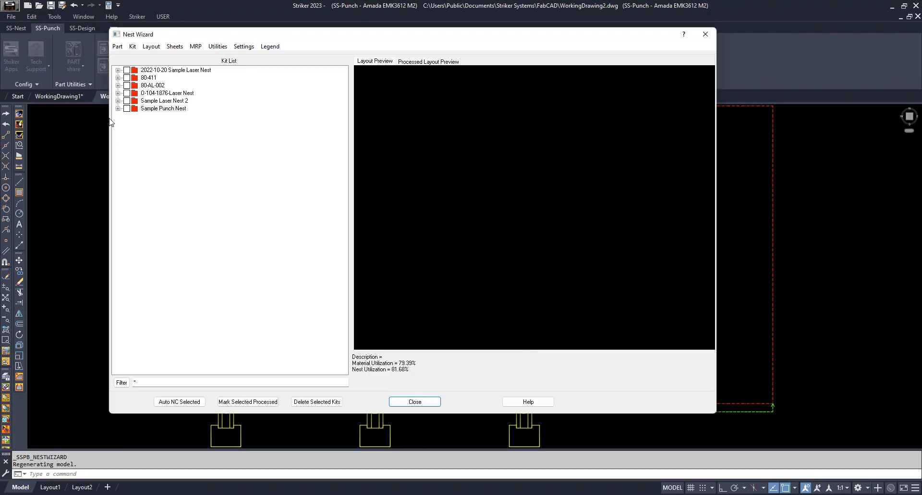
Step: Expand Sample Punch Nest and its three Mild Steel subjobs, and preview nested layouts from each thickness
{"action": "left_click", "coordinate": [117, 108]}
{"action": "left_click", "coordinate": [126, 116]}
{"action": "left_click", "coordinate": [127, 186]}
{"action": "left_click", "coordinate": [127, 208]}
{"action": "left_click", "coordinate": [171, 139]}
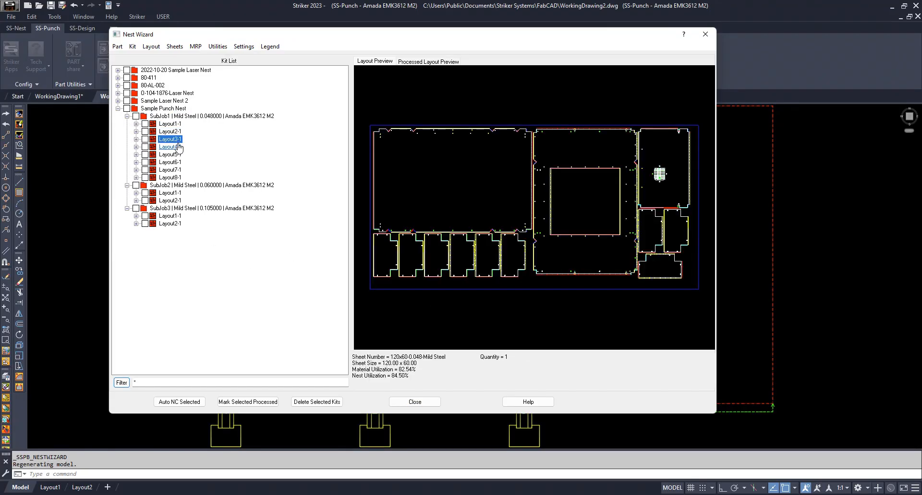
{"action": "left_click", "coordinate": [178, 147]}
{"action": "left_click", "coordinate": [172, 154]}
{"action": "left_click", "coordinate": [172, 193]}
{"action": "left_click", "coordinate": [170, 201]}
{"action": "left_click", "coordinate": [163, 216]}
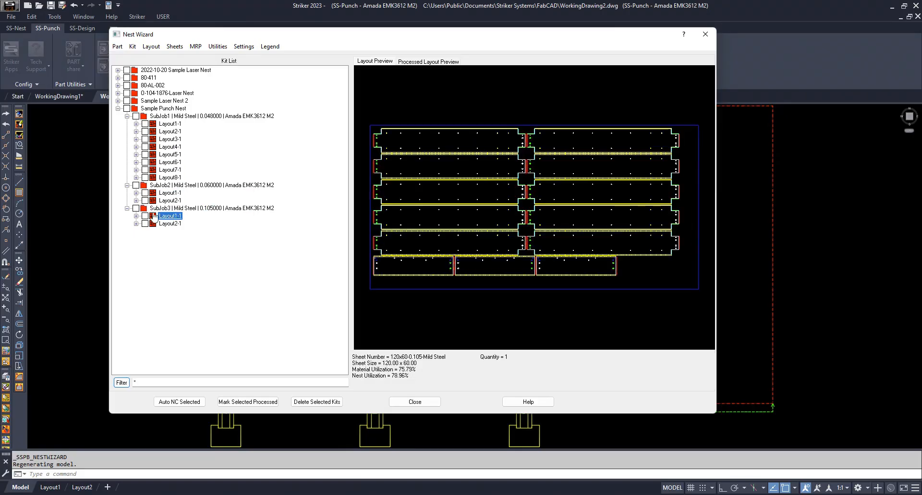
Step: Generate NC code for Layout1-1 of the 0.105 Mild Steel subjob, review the code, and close the nest wizard
{"action": "left_click", "coordinate": [178, 403]}
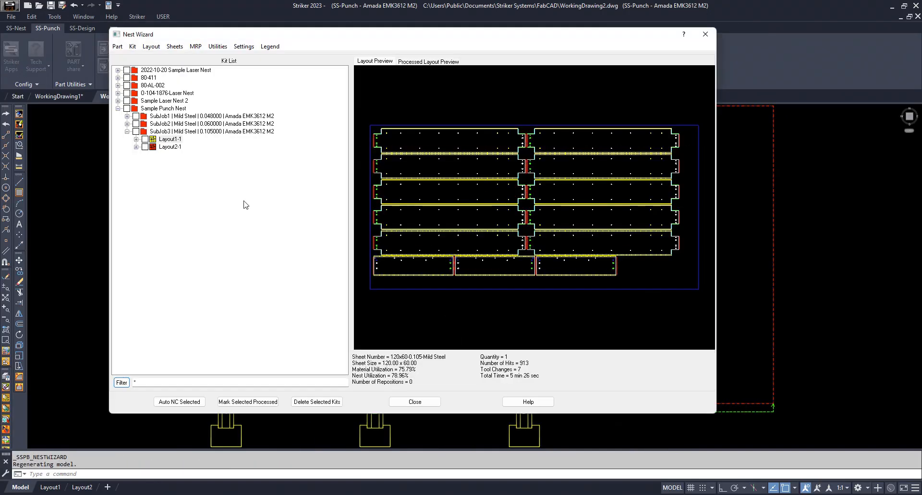
{"action": "right_click", "coordinate": [163, 140]}
{"action": "mouse_move", "coordinate": [259, 239]}
{"action": "left_click", "coordinate": [315, 261]}
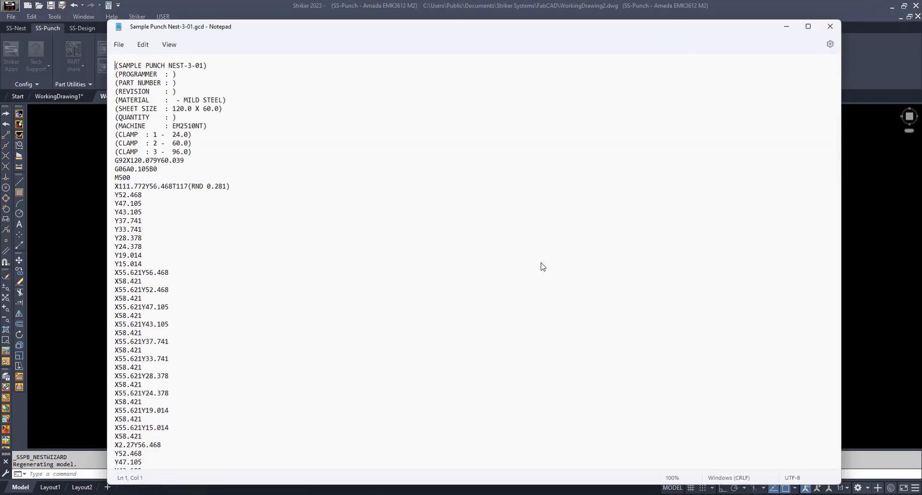
{"action": "scroll", "coordinate": [543, 267], "scroll_direction": "down", "scroll_amount": 20}
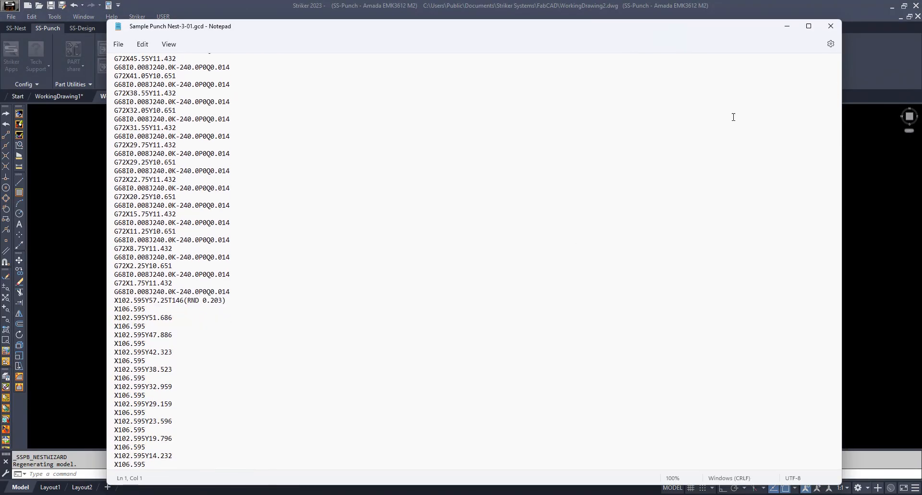
{"action": "left_click", "coordinate": [831, 26]}
{"action": "left_click", "coordinate": [415, 404]}
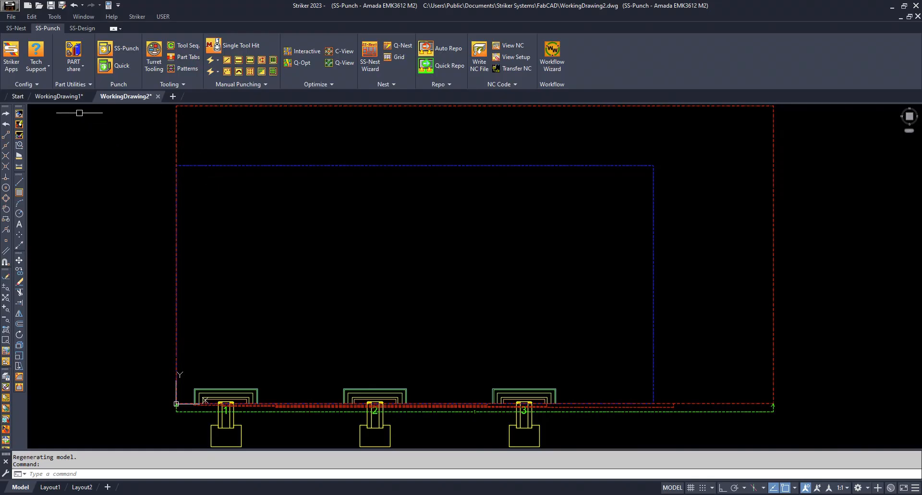
Step: Return to the WorkingDrawing1 laser drawing and create a new nest kit numbered DXF Import
{"action": "left_click", "coordinate": [66, 96]}
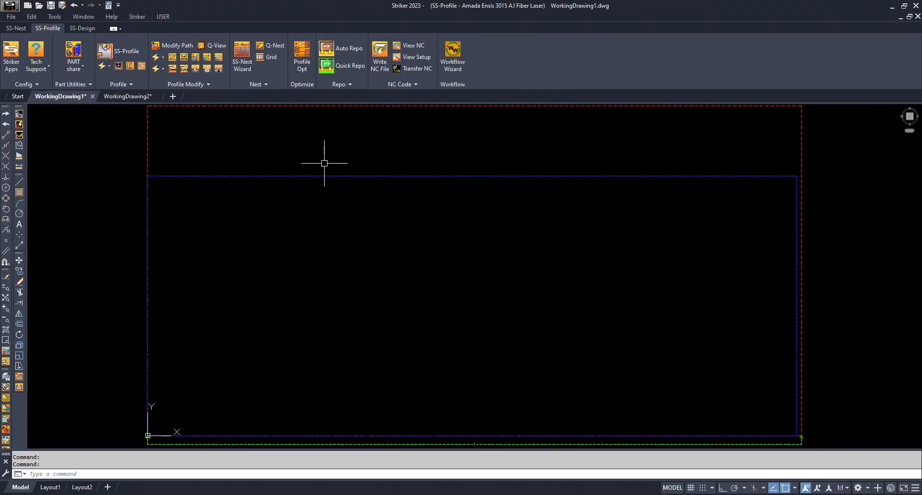
{"action": "left_click", "coordinate": [238, 58]}
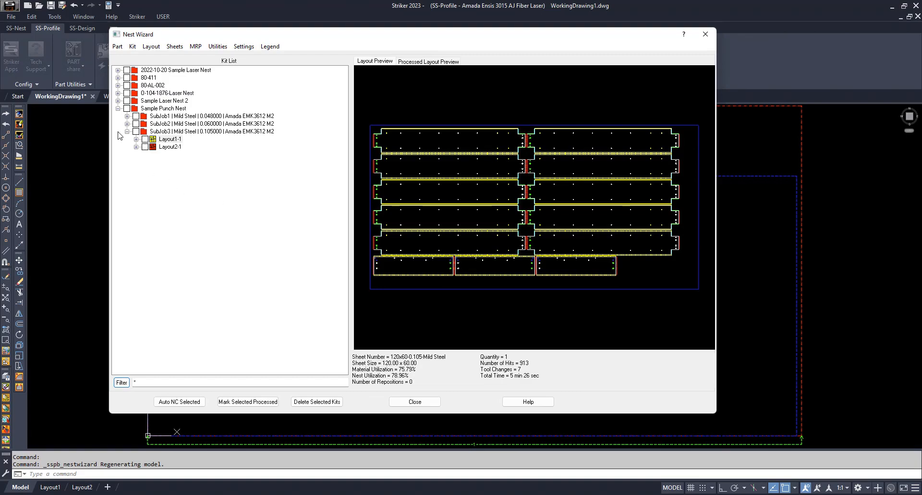
{"action": "left_click", "coordinate": [119, 109]}
{"action": "right_click", "coordinate": [166, 161]}
{"action": "left_click", "coordinate": [182, 165]}
{"action": "type", "text": "DXF Import"}
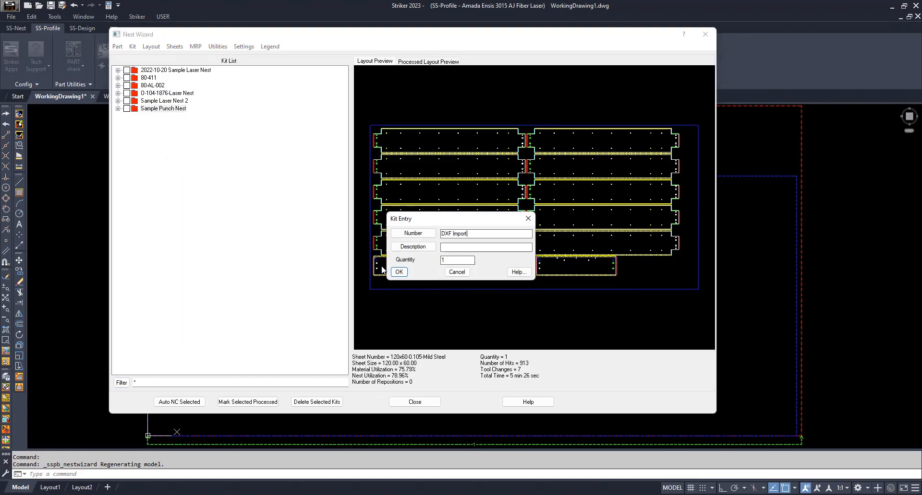
{"action": "left_click", "coordinate": [398, 272]}
Step: Import the MRP file 2022-10-20 DXF_Import.csv into the kit, after checking its DXF paths and quantities in Excel with widened columns
{"action": "left_click", "coordinate": [150, 75]}
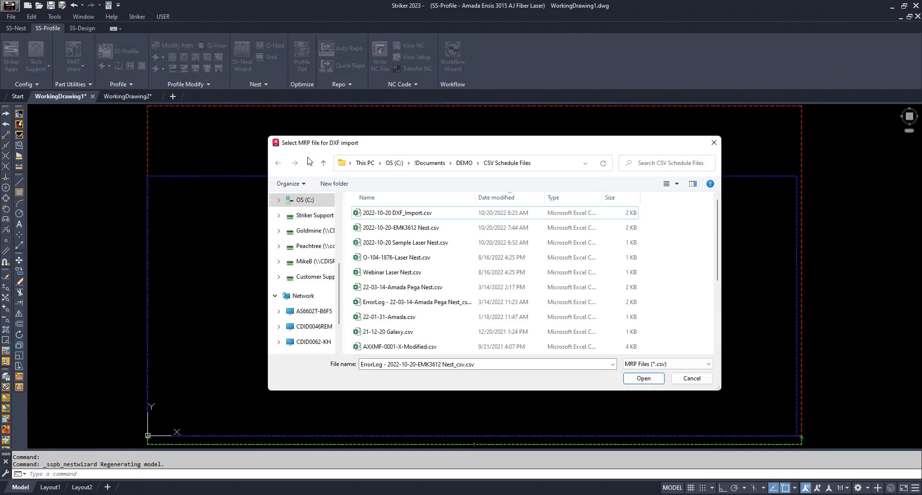
{"action": "left_click", "coordinate": [367, 214]}
{"action": "right_click", "coordinate": [380, 217]}
{"action": "mouse_move", "coordinate": [480, 301]}
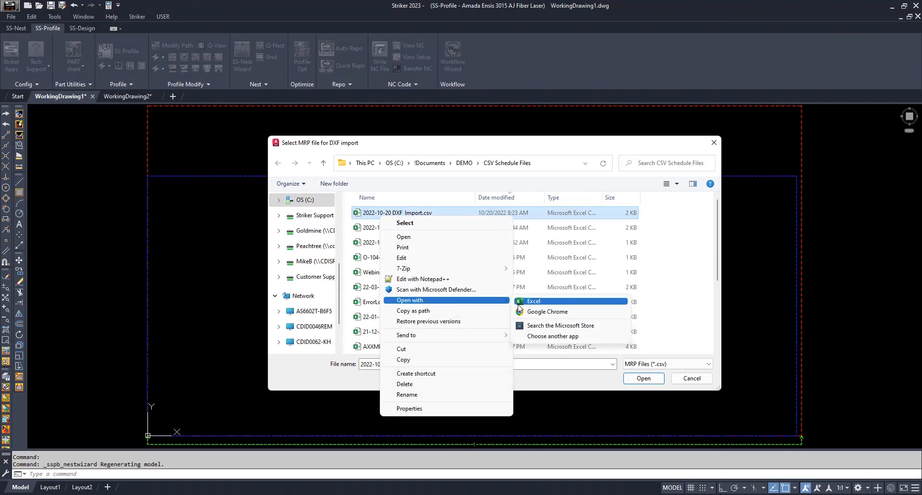
{"action": "left_click", "coordinate": [517, 303]}
{"action": "left_click_drag", "start_coordinate": [202, 154], "coordinate": [303, 155]}
{"action": "left_click_drag", "start_coordinate": [461, 156], "coordinate": [487, 155]}
{"action": "left_click_drag", "start_coordinate": [368, 155], "coordinate": [415, 155]}
{"action": "left_click", "coordinate": [606, 231]}
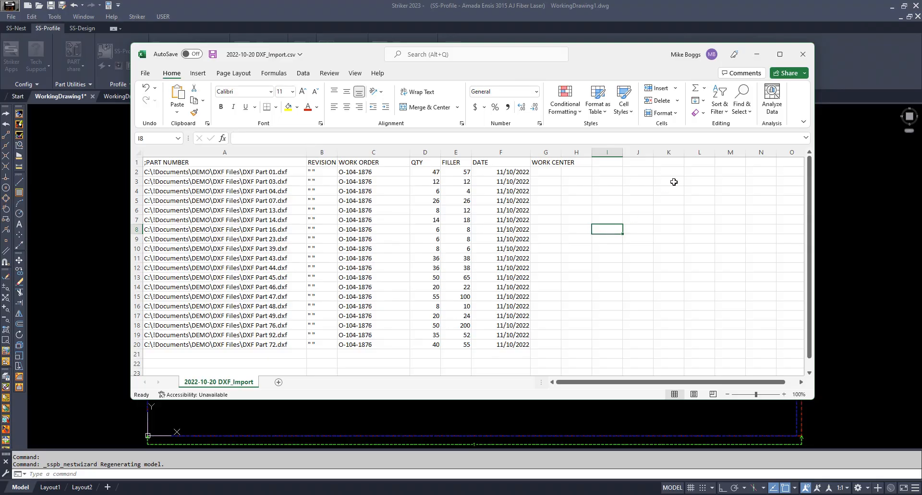
{"action": "left_click", "coordinate": [802, 55]}
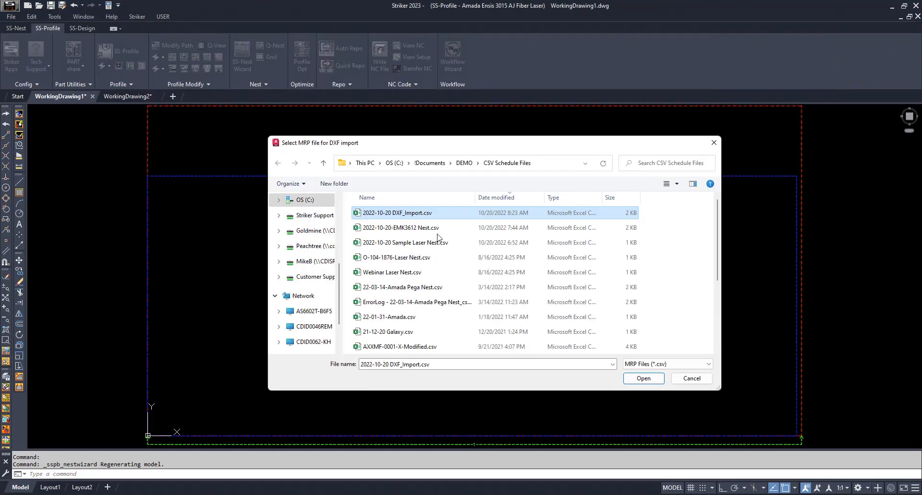
{"action": "left_click", "coordinate": [643, 379]}
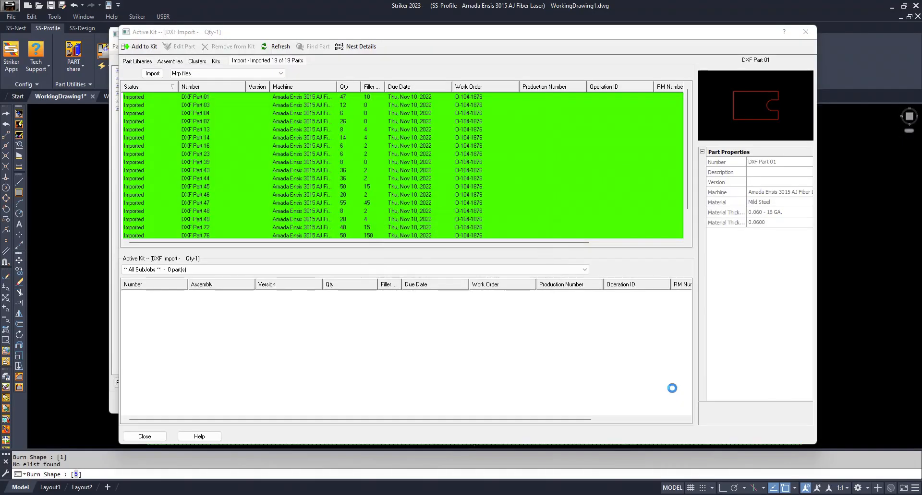
Step: Add the imported DXF parts to the DXF Import kit and calculate it with the nesting options as set
{"action": "left_click", "coordinate": [144, 46]}
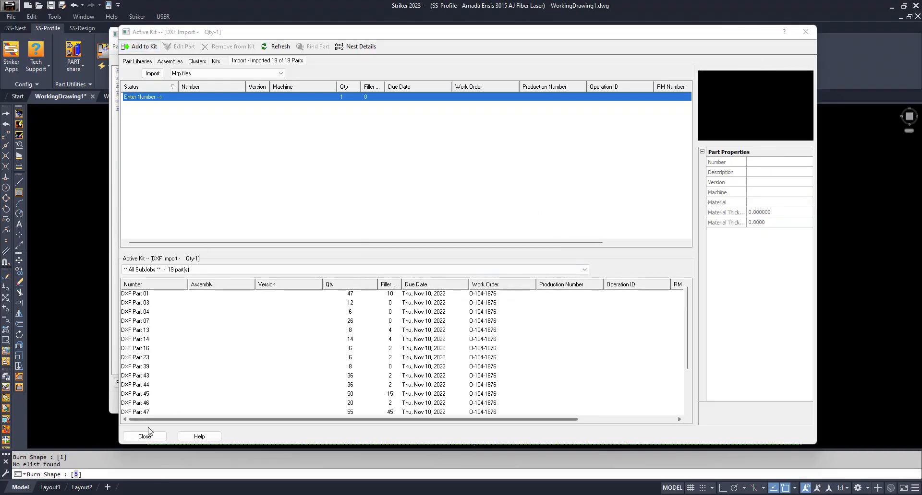
{"action": "left_click", "coordinate": [144, 436]}
{"action": "left_click", "coordinate": [443, 246]}
{"action": "left_click", "coordinate": [415, 334]}
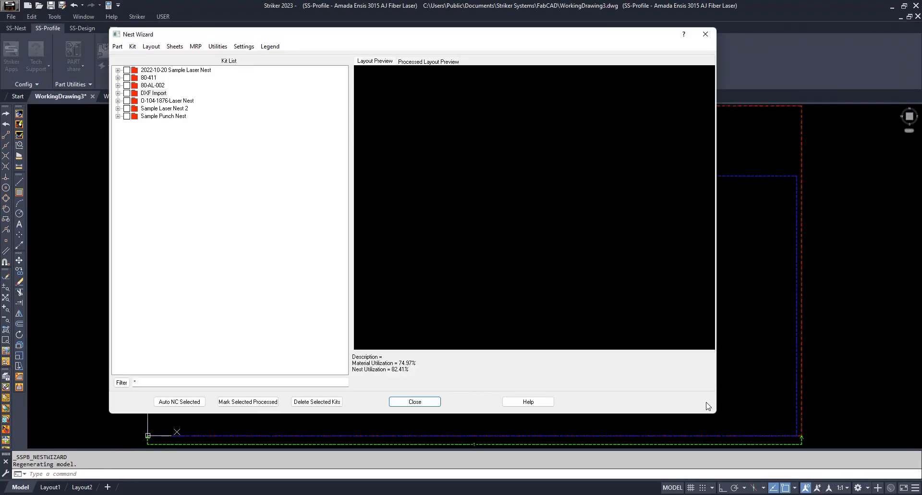
Step: Expand the DXF Import kit and its Mild Steel subjob to preview Layout1-1
{"action": "left_click", "coordinate": [118, 94]}
{"action": "left_click", "coordinate": [127, 100]}
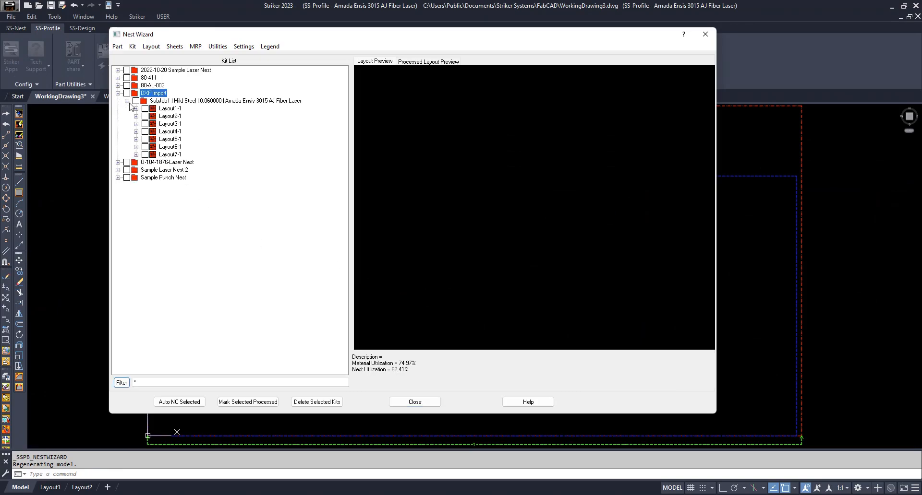
{"action": "left_click", "coordinate": [170, 109]}
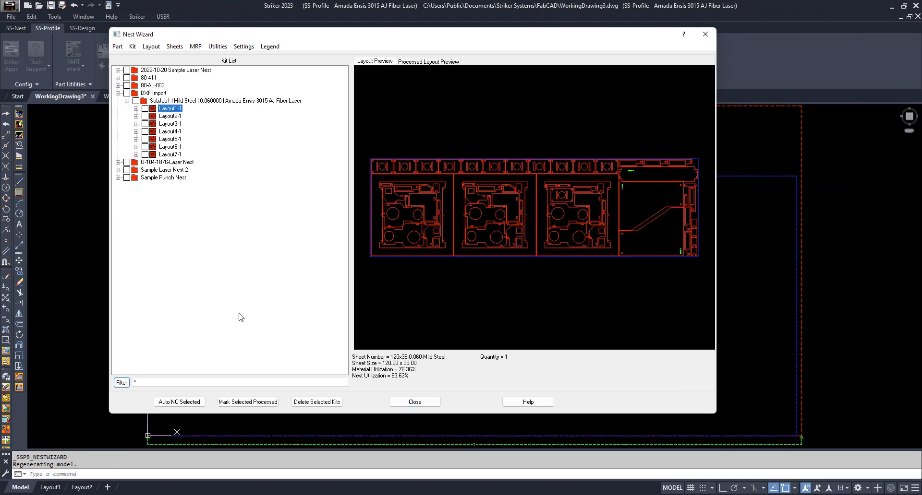